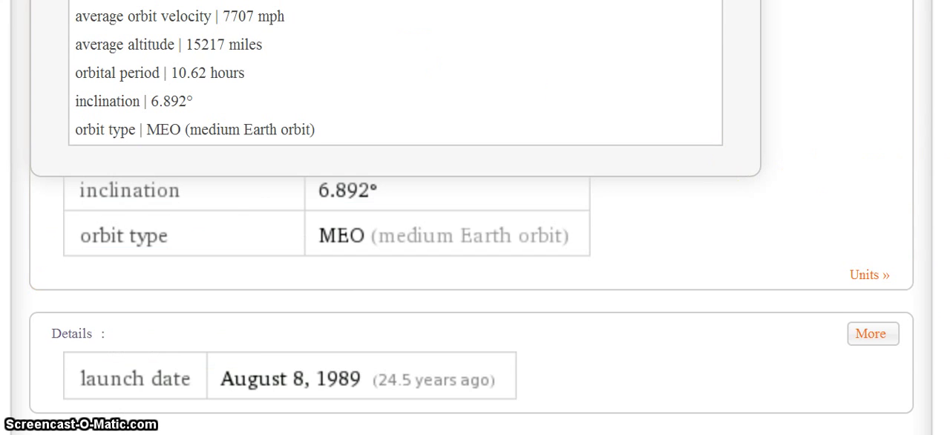
{"action": "scroll", "coordinate": [474, 222], "scroll_direction": "up", "scroll_amount": 3}
{"action": "scroll", "coordinate": [474, 223], "scroll_direction": "up", "scroll_amount": 3}
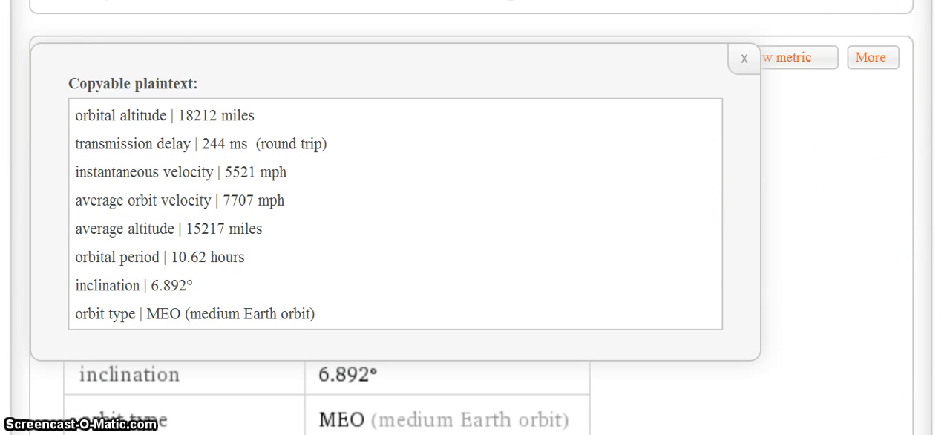
{"action": "scroll", "coordinate": [475, 223], "scroll_direction": "up", "scroll_amount": 2}
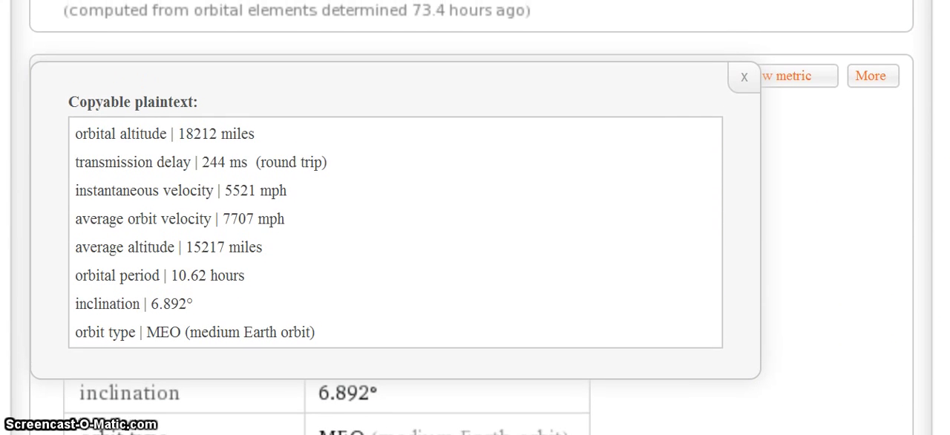
{"action": "scroll", "coordinate": [475, 223], "scroll_direction": "up", "scroll_amount": 2}
{"action": "scroll", "coordinate": [474, 222], "scroll_direction": "up", "scroll_amount": 2}
{"action": "scroll", "coordinate": [475, 223], "scroll_direction": "up", "scroll_amount": 1}
{"action": "scroll", "coordinate": [475, 222], "scroll_direction": "up", "scroll_amount": 1}
{"action": "scroll", "coordinate": [475, 222], "scroll_direction": "up", "scroll_amount": 1}
{"action": "scroll", "coordinate": [474, 222], "scroll_direction": "up", "scroll_amount": 2}
{"action": "scroll", "coordinate": [474, 222], "scroll_direction": "up", "scroll_amount": 2}
{"action": "scroll", "coordinate": [475, 223], "scroll_direction": "up", "scroll_amount": 2}
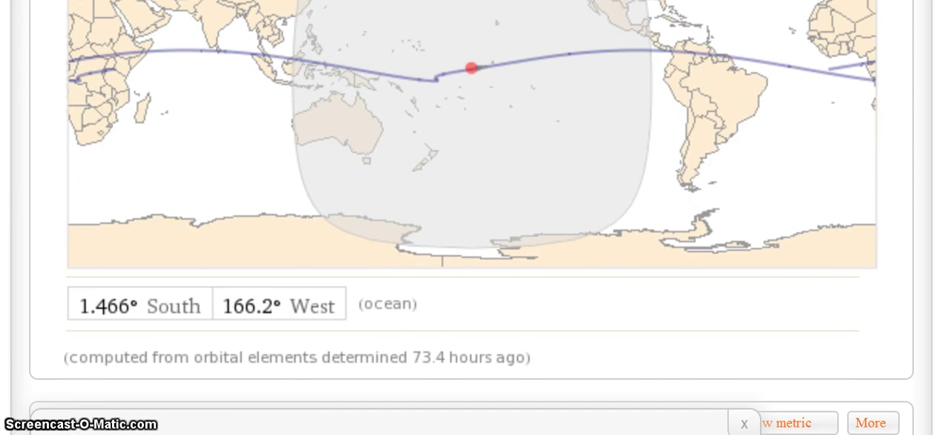
{"action": "scroll", "coordinate": [475, 222], "scroll_direction": "up", "scroll_amount": 1}
{"action": "scroll", "coordinate": [475, 223], "scroll_direction": "up", "scroll_amount": 2}
{"action": "scroll", "coordinate": [475, 223], "scroll_direction": "up", "scroll_amount": 1}
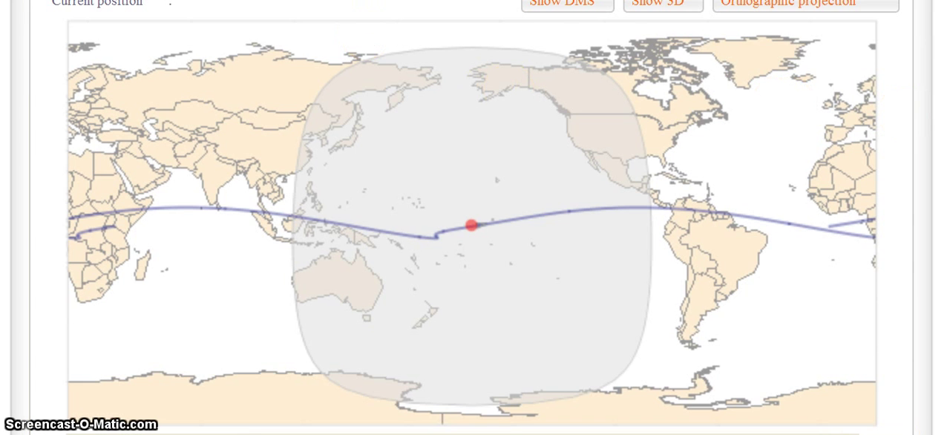
{"action": "scroll", "coordinate": [475, 222], "scroll_direction": "up", "scroll_amount": 4}
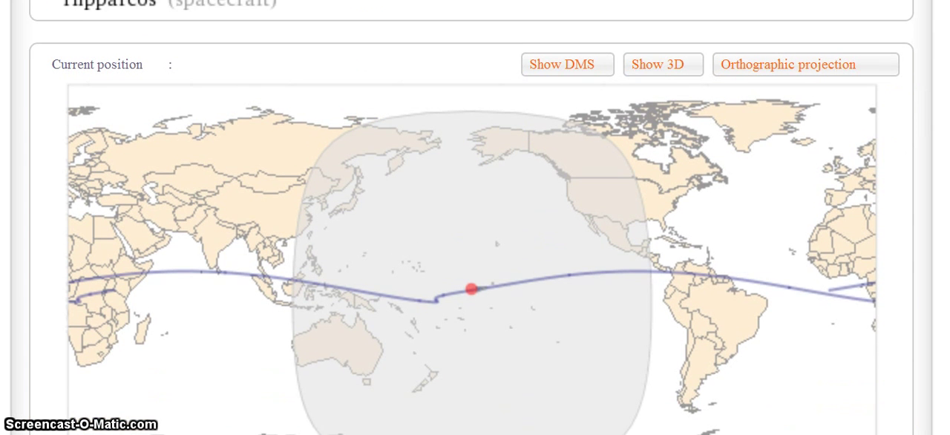
{"action": "scroll", "coordinate": [475, 223], "scroll_direction": "up", "scroll_amount": 1}
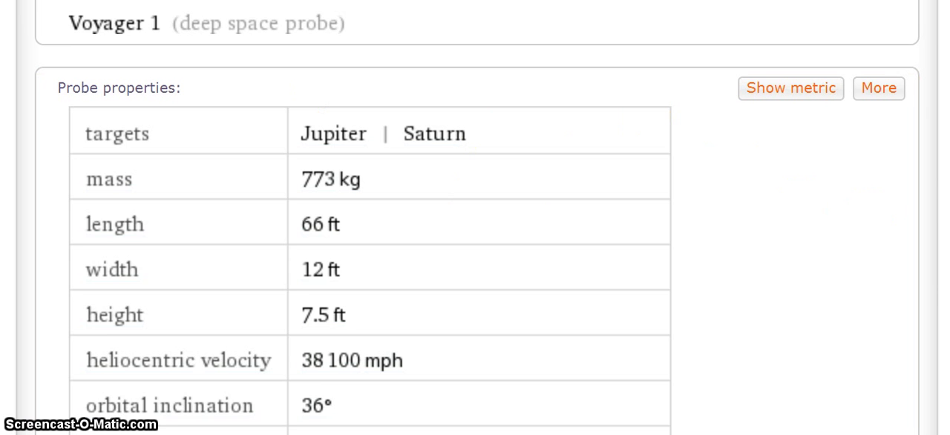
{"action": "scroll", "coordinate": [475, 223], "scroll_direction": "down", "scroll_amount": 2}
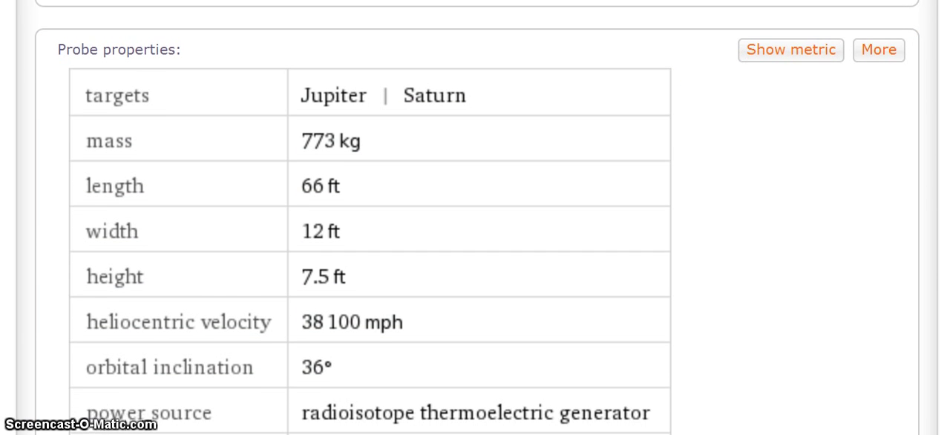
{"action": "scroll", "coordinate": [475, 223], "scroll_direction": "down", "scroll_amount": 2}
{"action": "scroll", "coordinate": [475, 223], "scroll_direction": "down", "scroll_amount": 2}
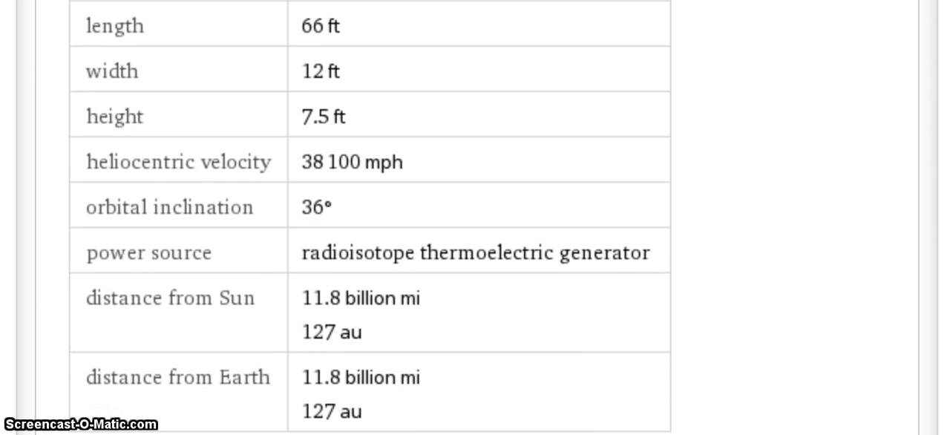
{"action": "scroll", "coordinate": [475, 222], "scroll_direction": "down", "scroll_amount": 1}
{"action": "scroll", "coordinate": [475, 222], "scroll_direction": "down", "scroll_amount": 1}
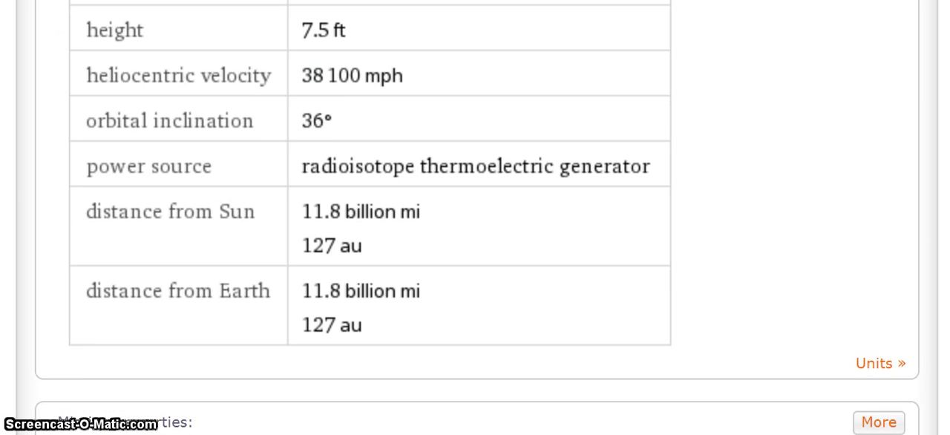
{"action": "scroll", "coordinate": [475, 223], "scroll_direction": "down", "scroll_amount": 1}
{"action": "scroll", "coordinate": [474, 223], "scroll_direction": "down", "scroll_amount": 1}
{"action": "scroll", "coordinate": [475, 223], "scroll_direction": "down", "scroll_amount": 1}
{"action": "scroll", "coordinate": [475, 222], "scroll_direction": "down", "scroll_amount": 1}
{"action": "scroll", "coordinate": [475, 223], "scroll_direction": "down", "scroll_amount": 1}
{"action": "scroll", "coordinate": [475, 222], "scroll_direction": "down", "scroll_amount": 1}
{"action": "scroll", "coordinate": [475, 223], "scroll_direction": "down", "scroll_amount": 1}
{"action": "scroll", "coordinate": [475, 223], "scroll_direction": "down", "scroll_amount": 1}
{"action": "scroll", "coordinate": [475, 222], "scroll_direction": "down", "scroll_amount": 1}
{"action": "scroll", "coordinate": [475, 223], "scroll_direction": "down", "scroll_amount": 1}
{"action": "scroll", "coordinate": [474, 223], "scroll_direction": "down", "scroll_amount": 1}
{"action": "scroll", "coordinate": [475, 223], "scroll_direction": "down", "scroll_amount": 1}
{"action": "scroll", "coordinate": [475, 222], "scroll_direction": "down", "scroll_amount": 2}
{"action": "scroll", "coordinate": [475, 222], "scroll_direction": "down", "scroll_amount": 1}
{"action": "scroll", "coordinate": [475, 223], "scroll_direction": "down", "scroll_amount": 1}
{"action": "scroll", "coordinate": [475, 222], "scroll_direction": "down", "scroll_amount": 1}
{"action": "scroll", "coordinate": [475, 223], "scroll_direction": "down", "scroll_amount": 1}
{"action": "scroll", "coordinate": [475, 223], "scroll_direction": "down", "scroll_amount": 1}
{"action": "scroll", "coordinate": [474, 222], "scroll_direction": "down", "scroll_amount": 1}
{"action": "scroll", "coordinate": [475, 222], "scroll_direction": "down", "scroll_amount": 1}
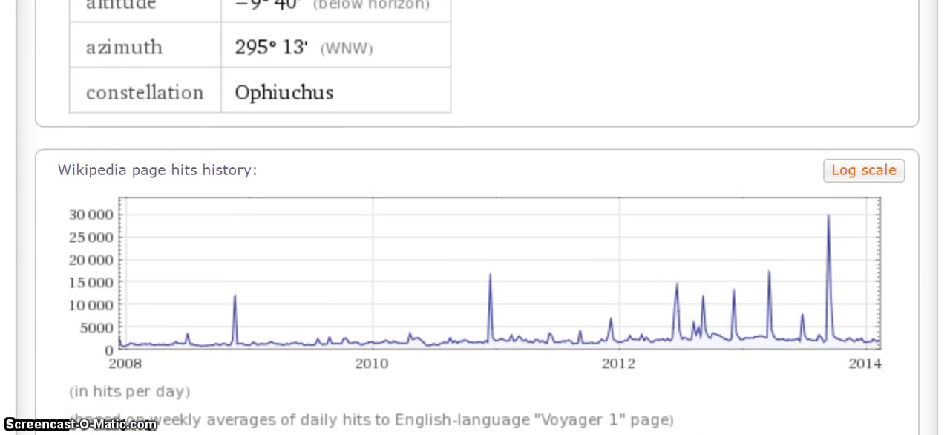
{"action": "scroll", "coordinate": [475, 223], "scroll_direction": "down", "scroll_amount": 1}
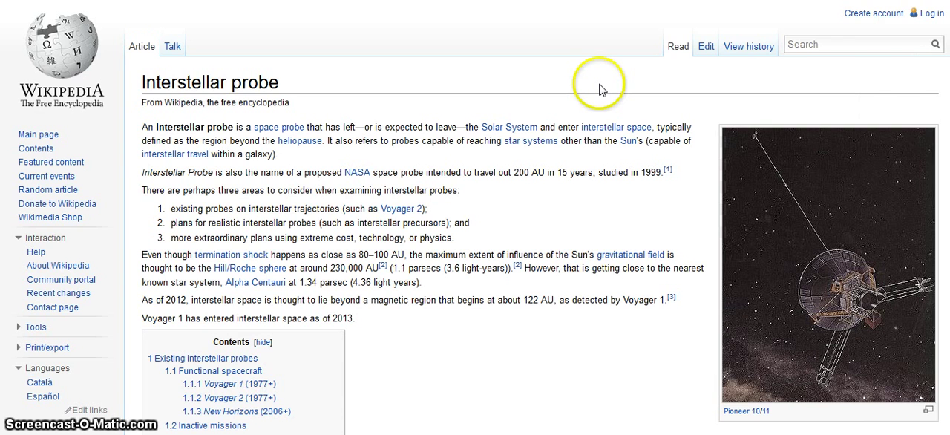
Zoom the Interstellar probe Wikipedia article in two levels for easier reading.
{"action": "key", "text": "ctrl+plus"}
{"action": "key", "text": "ctrl+plus"}
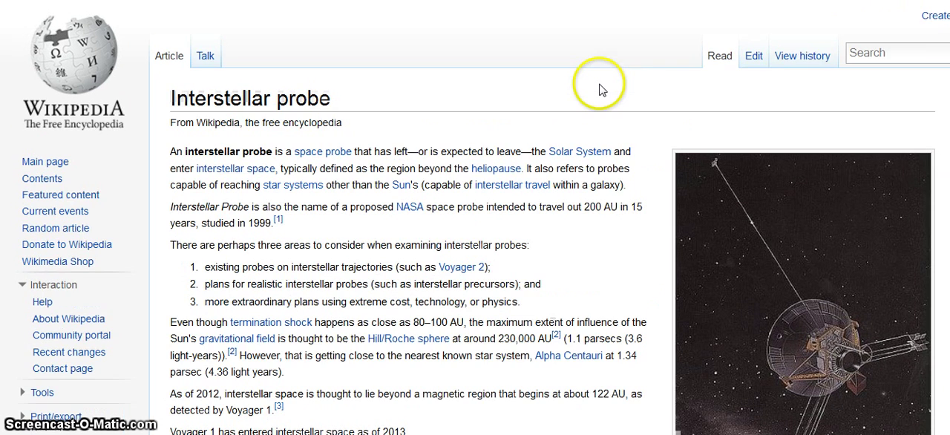
{"action": "key", "text": "ctrl+plus"}
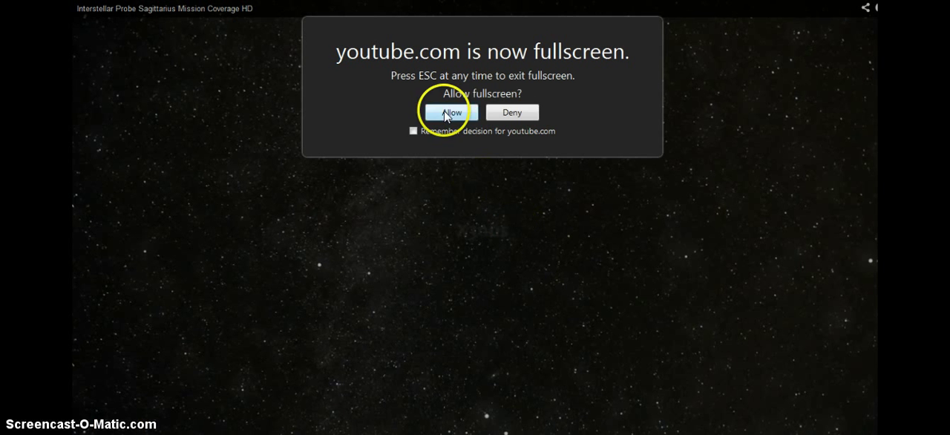
Play the Interstellar Probe Sagittarius mission video full screen.
{"action": "left_click", "coordinate": [443, 110]}
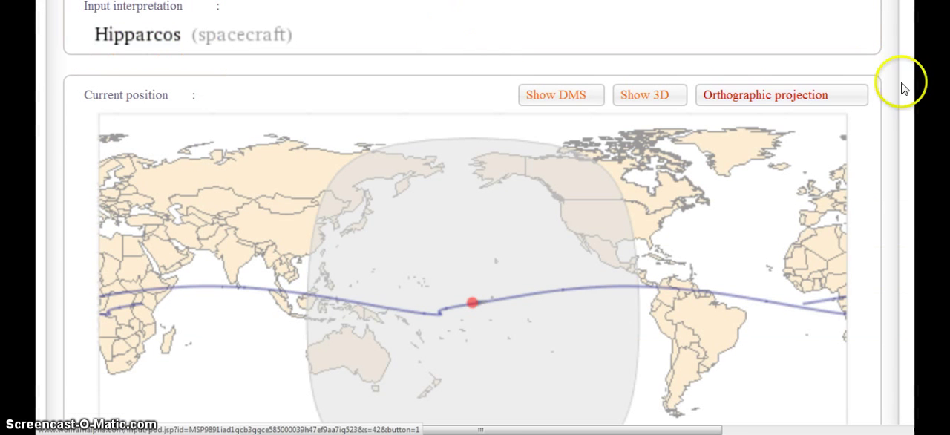
{"action": "scroll", "coordinate": [475, 222], "scroll_direction": "down", "scroll_amount": 8}
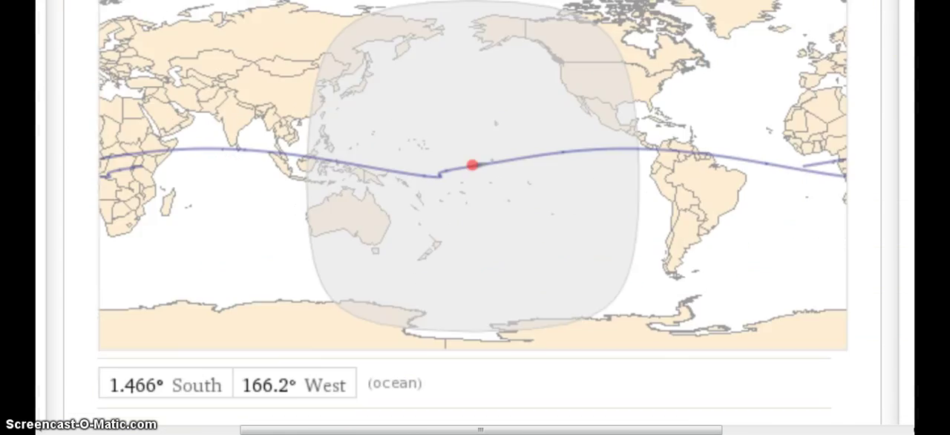
{"action": "scroll", "coordinate": [474, 223], "scroll_direction": "down", "scroll_amount": 3}
{"action": "scroll", "coordinate": [475, 223], "scroll_direction": "down", "scroll_amount": 2}
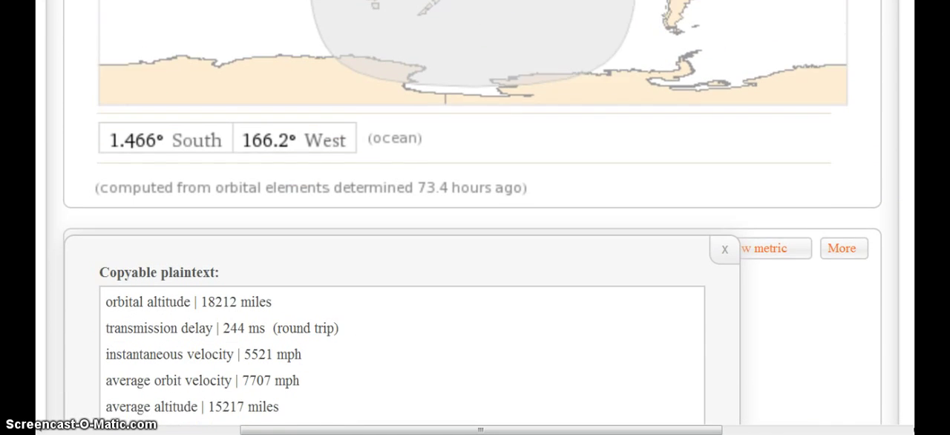
{"action": "scroll", "coordinate": [475, 222], "scroll_direction": "down", "scroll_amount": 2}
{"action": "scroll", "coordinate": [475, 223], "scroll_direction": "down", "scroll_amount": 2}
{"action": "scroll", "coordinate": [475, 223], "scroll_direction": "down", "scroll_amount": 2}
{"action": "scroll", "coordinate": [474, 223], "scroll_direction": "down", "scroll_amount": 2}
{"action": "scroll", "coordinate": [475, 223], "scroll_direction": "down", "scroll_amount": 2}
{"action": "scroll", "coordinate": [475, 223], "scroll_direction": "down", "scroll_amount": 3}
{"action": "scroll", "coordinate": [474, 222], "scroll_direction": "down", "scroll_amount": 1}
{"action": "scroll", "coordinate": [475, 223], "scroll_direction": "down", "scroll_amount": 1}
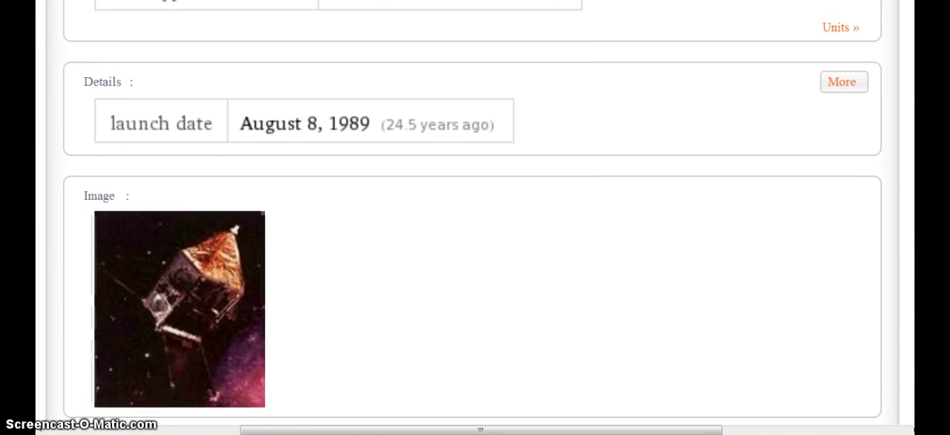
{"action": "scroll", "coordinate": [475, 223], "scroll_direction": "down", "scroll_amount": 2}
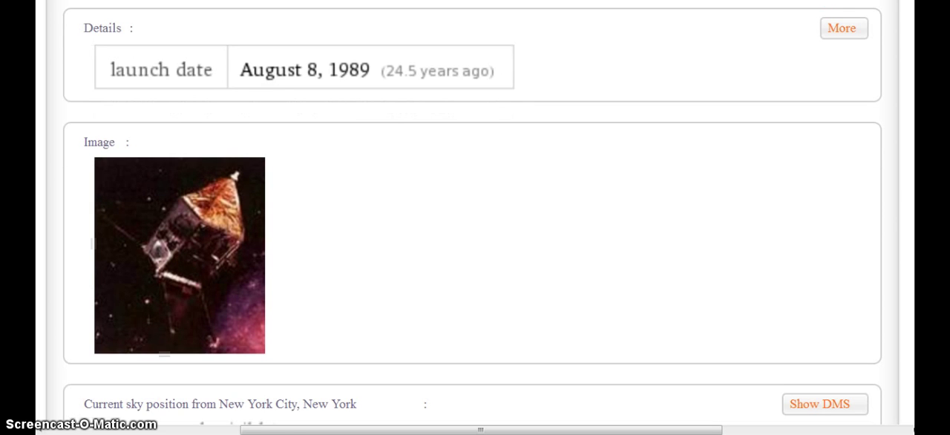
{"action": "scroll", "coordinate": [475, 222], "scroll_direction": "down", "scroll_amount": 1}
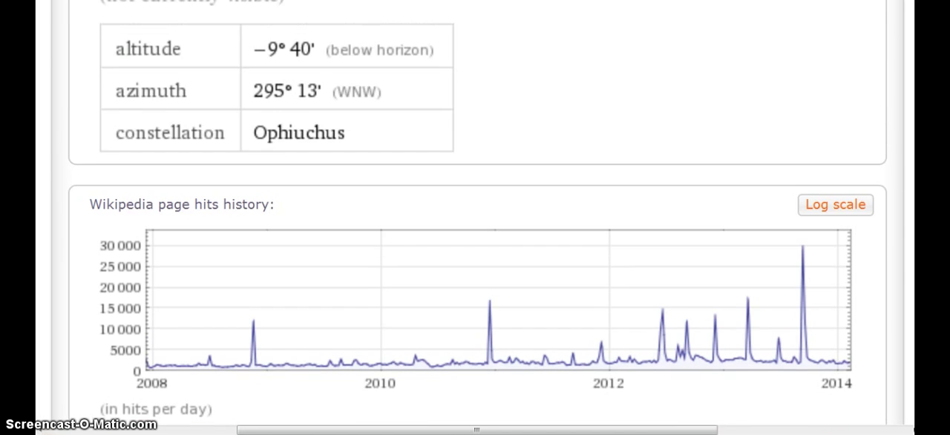
{"action": "scroll", "coordinate": [475, 222], "scroll_direction": "up", "scroll_amount": 2}
{"action": "scroll", "coordinate": [475, 223], "scroll_direction": "up", "scroll_amount": 2}
{"action": "scroll", "coordinate": [475, 223], "scroll_direction": "up", "scroll_amount": 1}
{"action": "scroll", "coordinate": [475, 222], "scroll_direction": "up", "scroll_amount": 2}
{"action": "scroll", "coordinate": [474, 223], "scroll_direction": "up", "scroll_amount": 2}
{"action": "scroll", "coordinate": [475, 222], "scroll_direction": "up", "scroll_amount": 3}
{"action": "scroll", "coordinate": [475, 222], "scroll_direction": "up", "scroll_amount": 2}
{"action": "scroll", "coordinate": [475, 223], "scroll_direction": "up", "scroll_amount": 2}
{"action": "scroll", "coordinate": [475, 223], "scroll_direction": "up", "scroll_amount": 2}
{"action": "scroll", "coordinate": [475, 222], "scroll_direction": "up", "scroll_amount": 2}
{"action": "scroll", "coordinate": [475, 222], "scroll_direction": "up", "scroll_amount": 2}
{"action": "scroll", "coordinate": [475, 223], "scroll_direction": "up", "scroll_amount": 1}
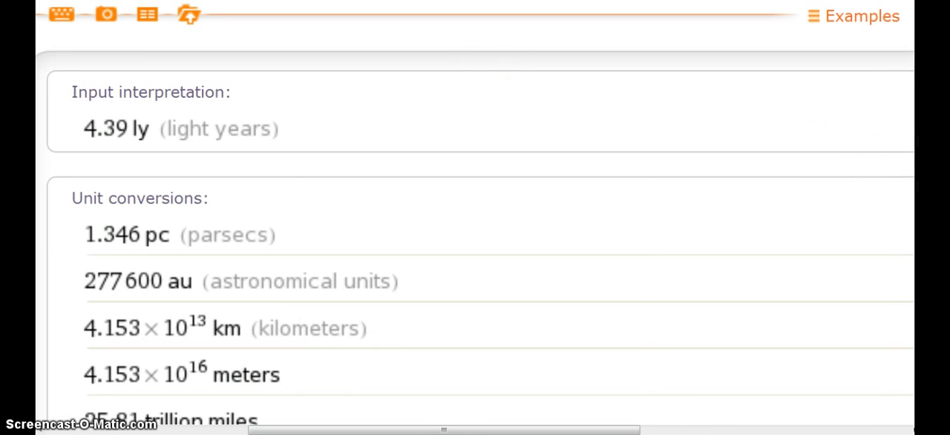
{"action": "scroll", "coordinate": [475, 223], "scroll_direction": "down", "scroll_amount": 2}
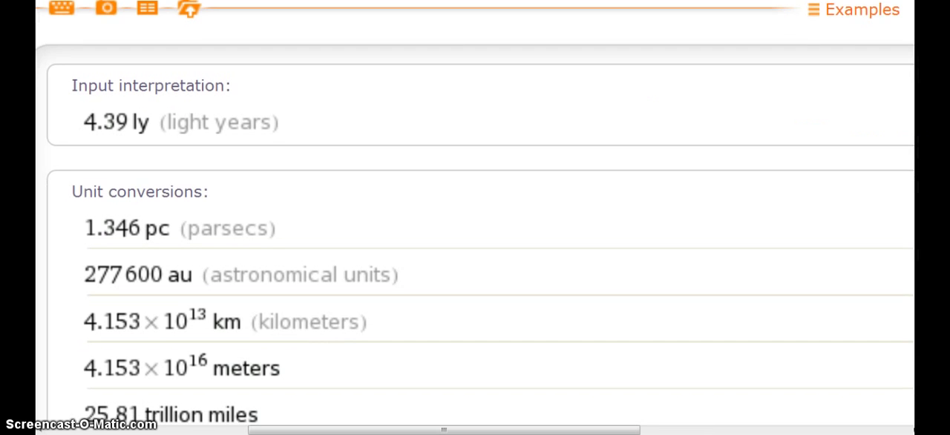
{"action": "scroll", "coordinate": [475, 223], "scroll_direction": "down", "scroll_amount": 1}
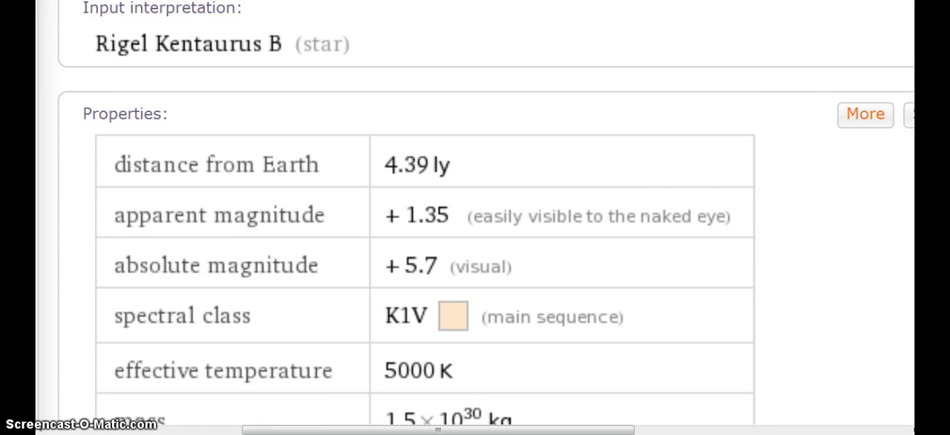
{"action": "scroll", "coordinate": [475, 222], "scroll_direction": "down", "scroll_amount": 3}
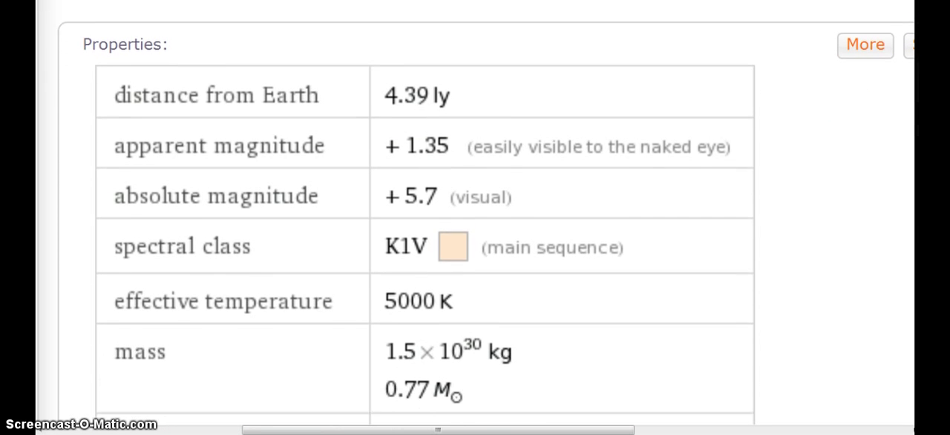
{"action": "scroll", "coordinate": [475, 223], "scroll_direction": "down", "scroll_amount": 4}
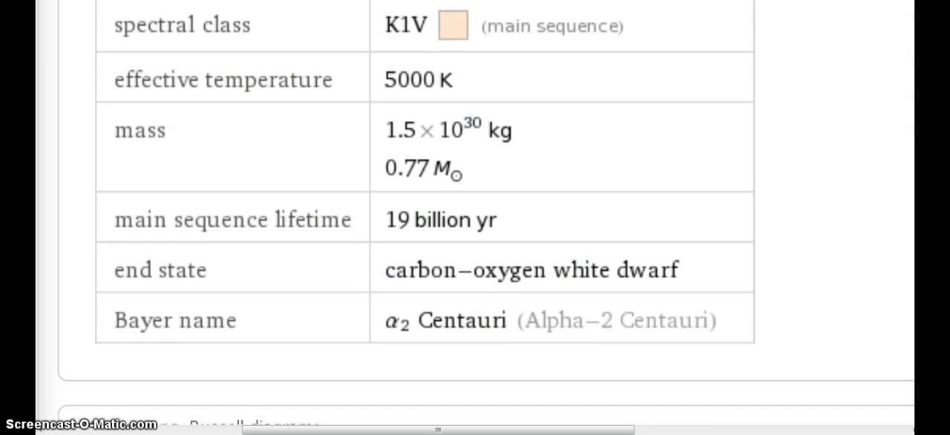
{"action": "scroll", "coordinate": [475, 222], "scroll_direction": "down", "scroll_amount": 4}
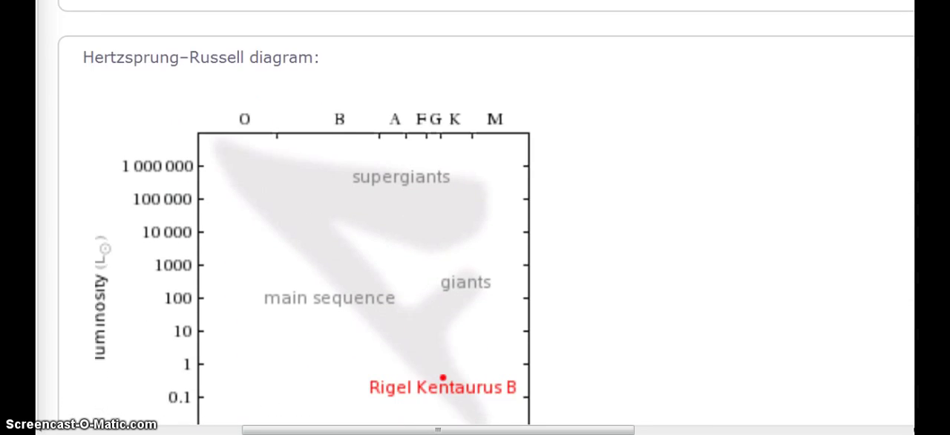
{"action": "scroll", "coordinate": [474, 223], "scroll_direction": "down", "scroll_amount": 1}
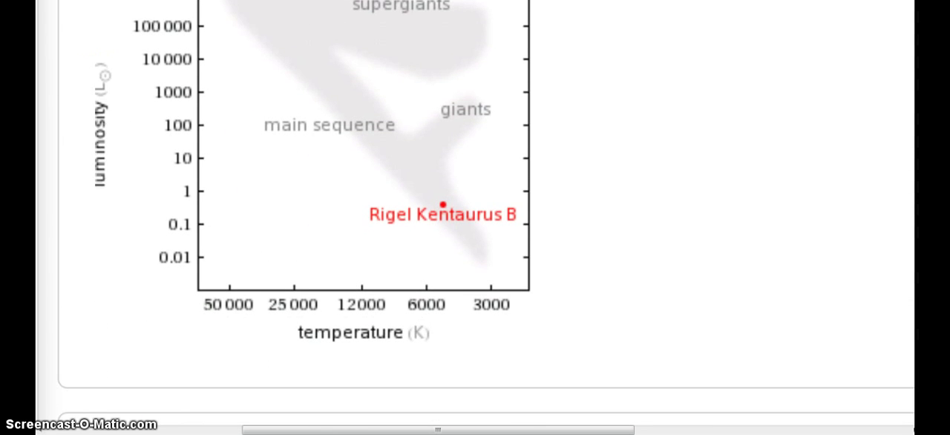
{"action": "scroll", "coordinate": [475, 223], "scroll_direction": "down", "scroll_amount": 3}
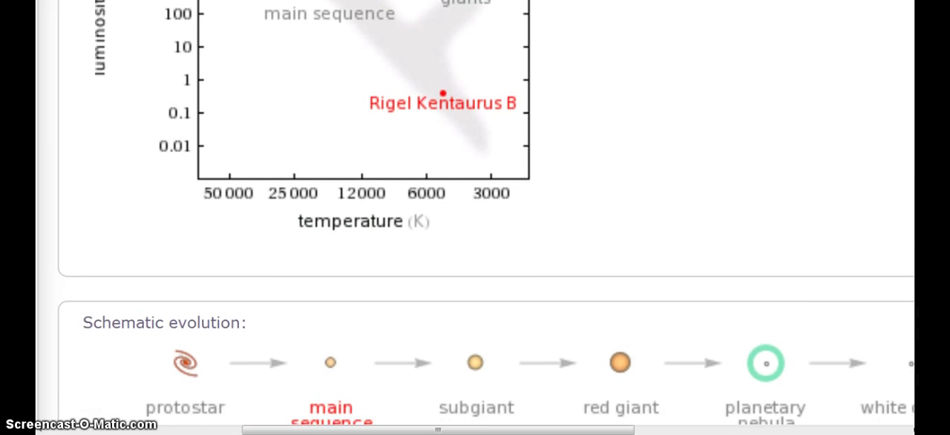
{"action": "scroll", "coordinate": [475, 223], "scroll_direction": "down", "scroll_amount": 2}
{"action": "scroll", "coordinate": [475, 222], "scroll_direction": "down", "scroll_amount": 2}
{"action": "scroll", "coordinate": [475, 223], "scroll_direction": "down", "scroll_amount": 1}
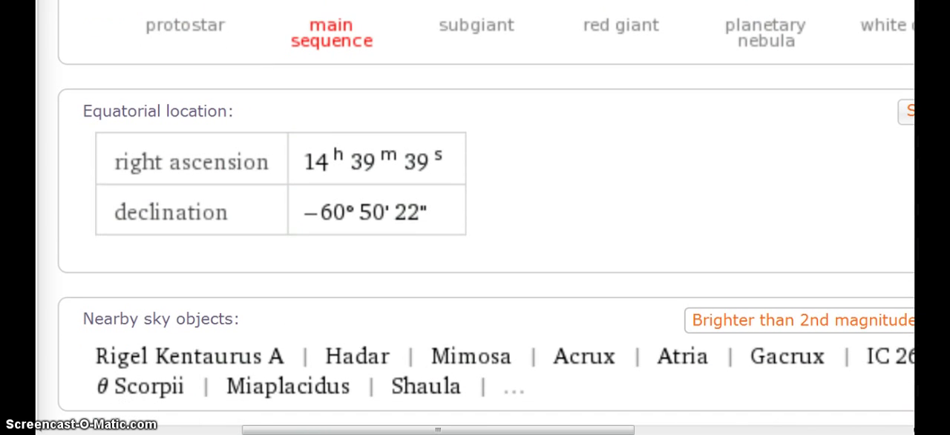
{"action": "scroll", "coordinate": [475, 223], "scroll_direction": "down", "scroll_amount": 3}
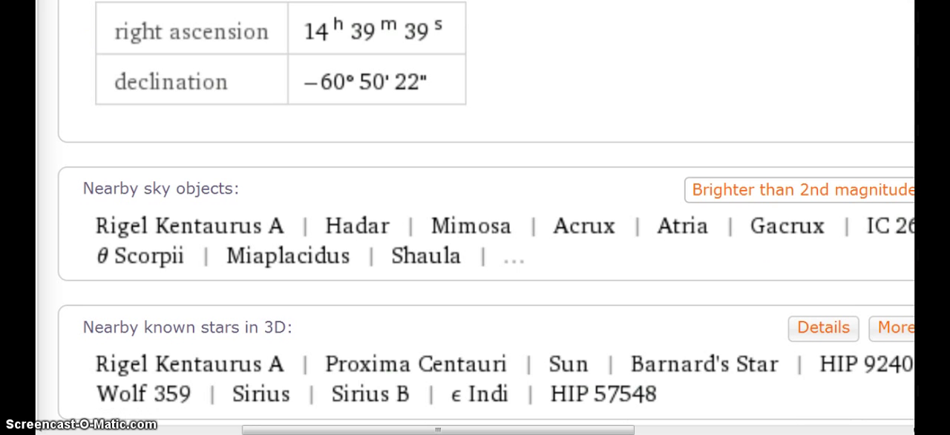
{"action": "scroll", "coordinate": [475, 222], "scroll_direction": "down", "scroll_amount": 1}
{"action": "scroll", "coordinate": [475, 223], "scroll_direction": "down", "scroll_amount": 3}
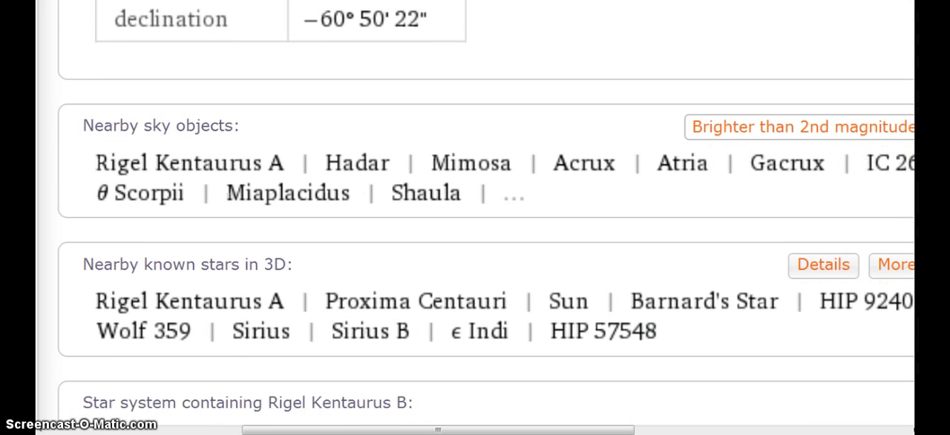
{"action": "scroll", "coordinate": [475, 222], "scroll_direction": "down", "scroll_amount": 2}
{"action": "scroll", "coordinate": [475, 222], "scroll_direction": "down", "scroll_amount": 2}
{"action": "scroll", "coordinate": [475, 223], "scroll_direction": "down", "scroll_amount": 2}
{"action": "scroll", "coordinate": [475, 222], "scroll_direction": "down", "scroll_amount": 2}
{"action": "left_click", "coordinate": [526, 360]}
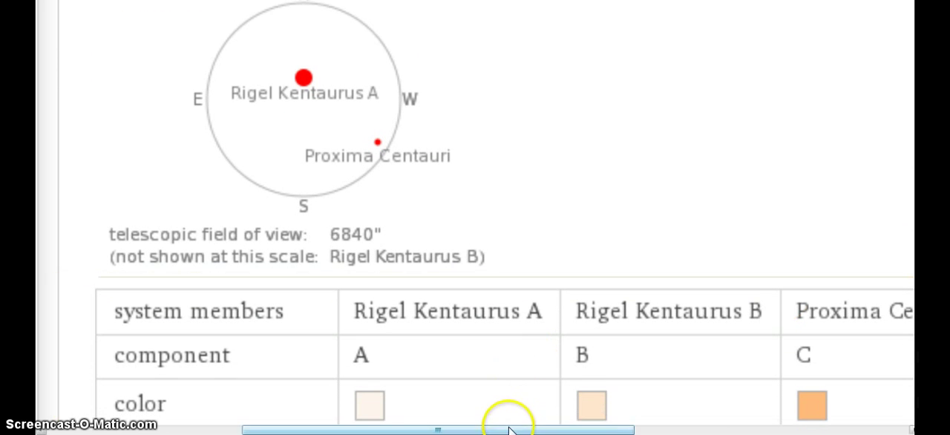
{"action": "left_click_drag", "start_coordinate": [510, 429], "coordinate": [552, 429]}
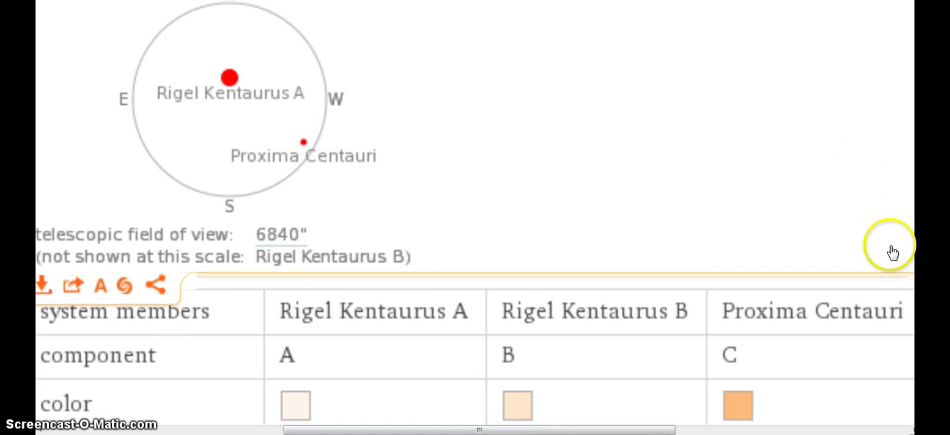
{"action": "scroll", "coordinate": [475, 223], "scroll_direction": "down", "scroll_amount": 5}
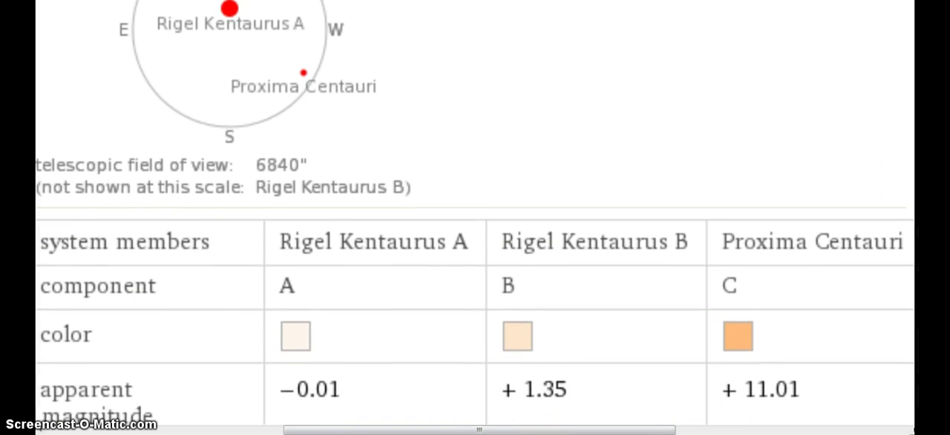
{"action": "scroll", "coordinate": [475, 223], "scroll_direction": "down", "scroll_amount": 4}
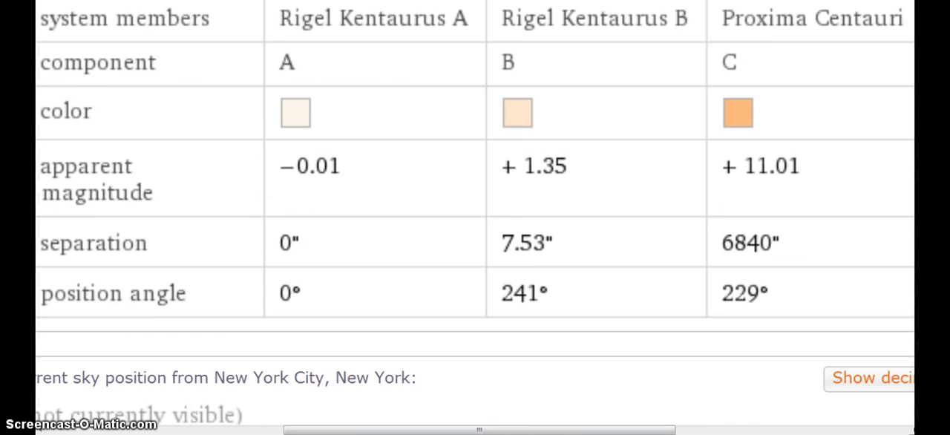
{"action": "scroll", "coordinate": [475, 223], "scroll_direction": "down", "scroll_amount": 2}
{"action": "scroll", "coordinate": [475, 222], "scroll_direction": "down", "scroll_amount": 2}
{"action": "scroll", "coordinate": [475, 223], "scroll_direction": "down", "scroll_amount": 1}
{"action": "scroll", "coordinate": [475, 222], "scroll_direction": "down", "scroll_amount": 2}
{"action": "scroll", "coordinate": [474, 222], "scroll_direction": "down", "scroll_amount": 2}
{"action": "scroll", "coordinate": [475, 223], "scroll_direction": "down", "scroll_amount": 1}
{"action": "scroll", "coordinate": [638, 255], "scroll_direction": "up", "scroll_amount": 1}
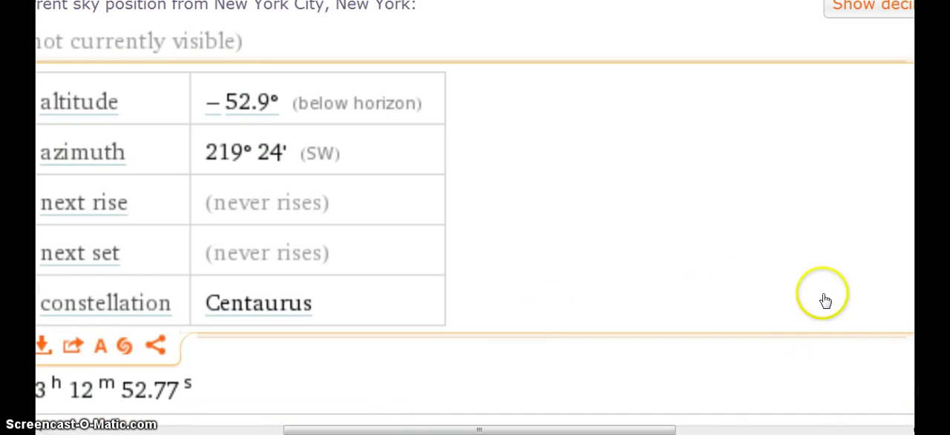
{"action": "scroll", "coordinate": [475, 223], "scroll_direction": "up", "scroll_amount": 1}
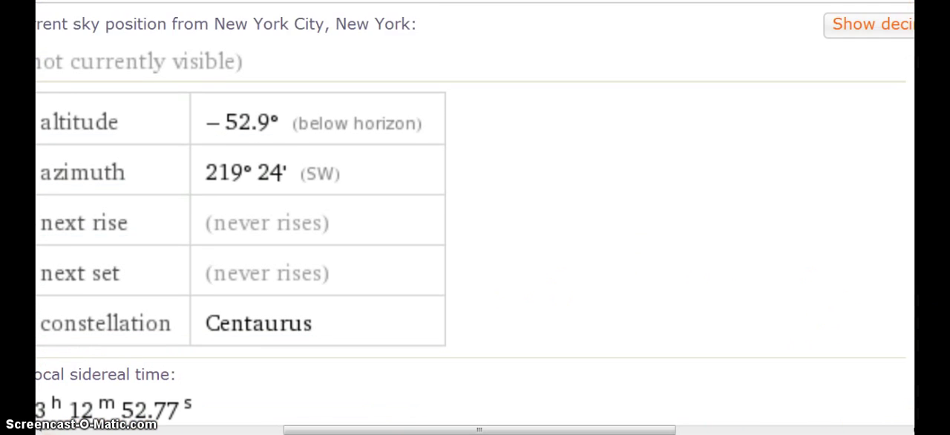
{"action": "scroll", "coordinate": [475, 223], "scroll_direction": "up", "scroll_amount": 1}
{"action": "scroll", "coordinate": [475, 223], "scroll_direction": "up", "scroll_amount": 2}
{"action": "scroll", "coordinate": [474, 222], "scroll_direction": "up", "scroll_amount": 1}
{"action": "scroll", "coordinate": [474, 222], "scroll_direction": "up", "scroll_amount": 1}
{"action": "scroll", "coordinate": [475, 222], "scroll_direction": "up", "scroll_amount": 1}
{"action": "scroll", "coordinate": [475, 222], "scroll_direction": "up", "scroll_amount": 1}
{"action": "scroll", "coordinate": [475, 222], "scroll_direction": "up", "scroll_amount": 1}
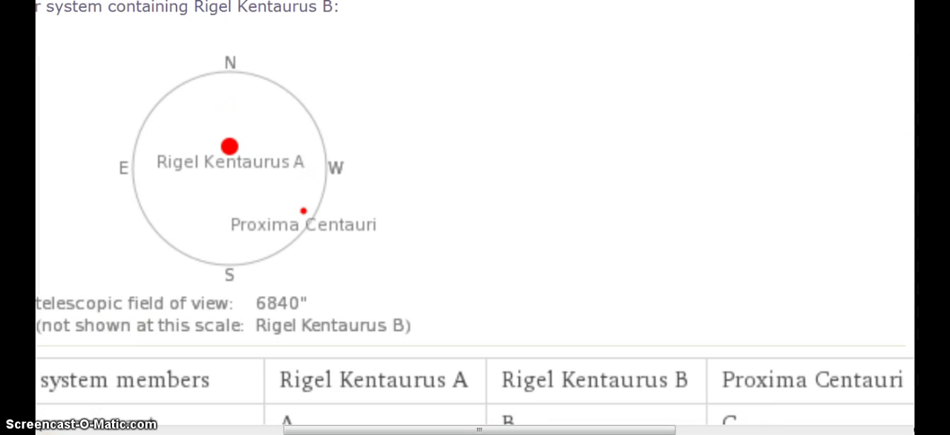
{"action": "scroll", "coordinate": [474, 222], "scroll_direction": "up", "scroll_amount": 1}
{"action": "scroll", "coordinate": [475, 223], "scroll_direction": "up", "scroll_amount": 2}
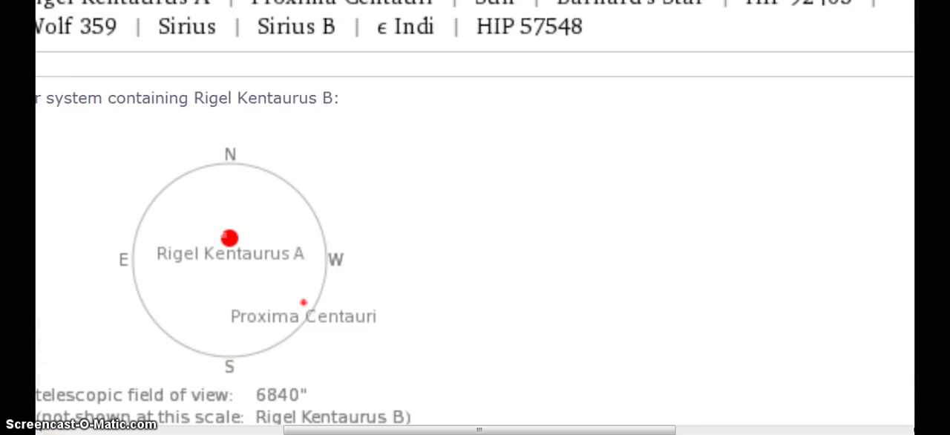
{"action": "scroll", "coordinate": [475, 223], "scroll_direction": "up", "scroll_amount": 3}
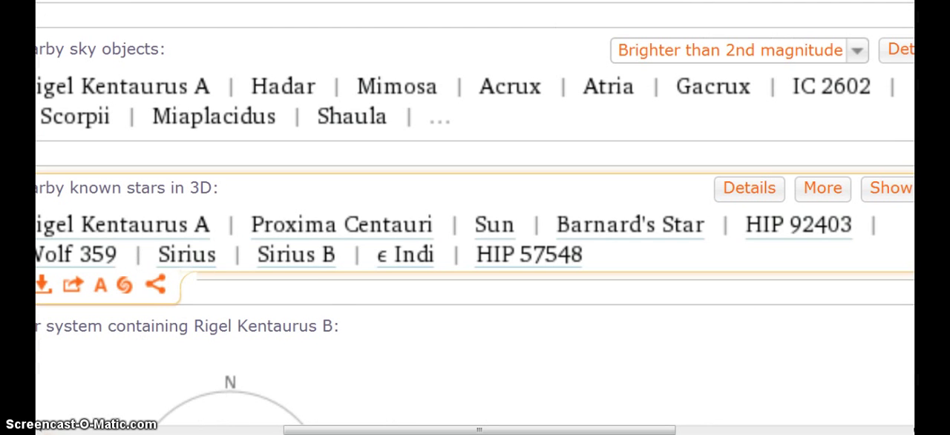
{"action": "left_click_drag", "start_coordinate": [504, 429], "coordinate": [466, 428]}
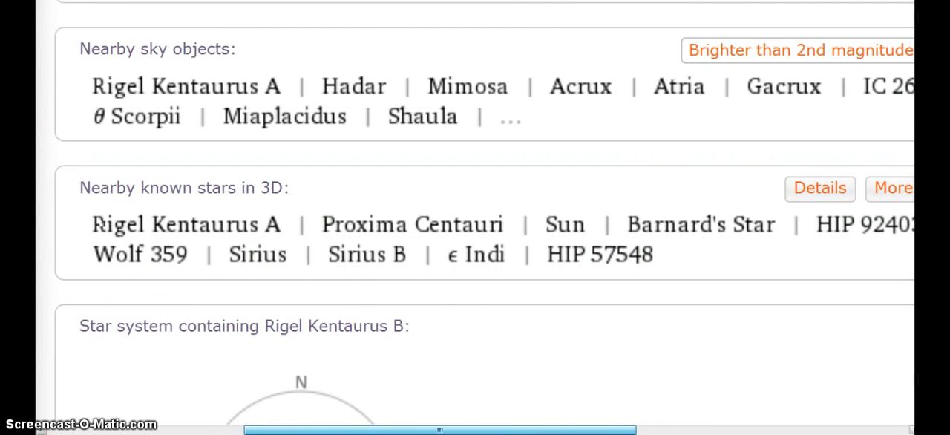
{"action": "scroll", "coordinate": [475, 223], "scroll_direction": "down", "scroll_amount": 4}
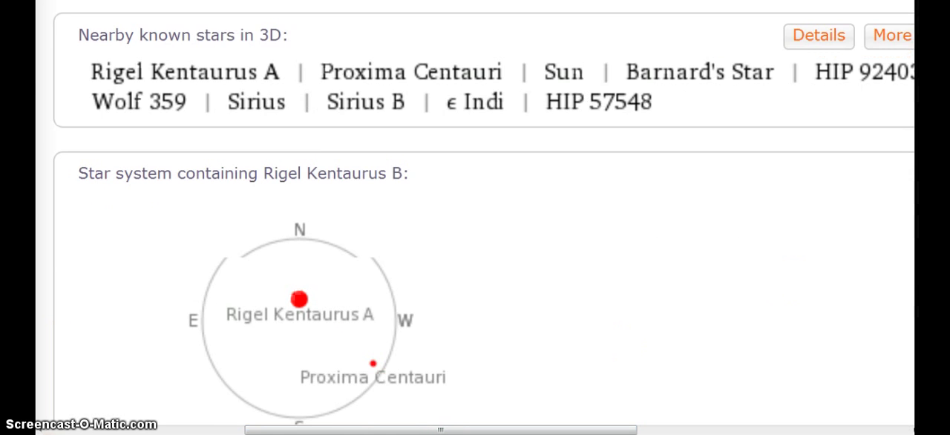
{"action": "scroll", "coordinate": [474, 223], "scroll_direction": "down", "scroll_amount": 4}
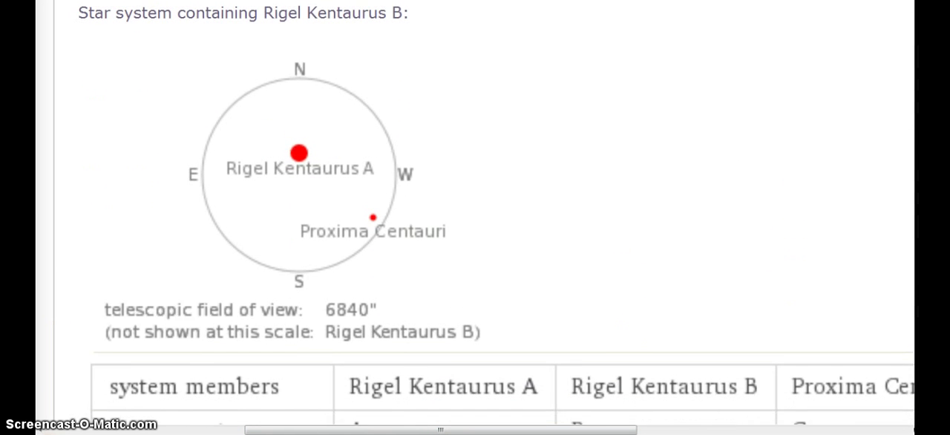
{"action": "scroll", "coordinate": [475, 223], "scroll_direction": "down", "scroll_amount": 8}
{"action": "scroll", "coordinate": [475, 223], "scroll_direction": "up", "scroll_amount": 2}
{"action": "scroll", "coordinate": [475, 223], "scroll_direction": "up", "scroll_amount": 3}
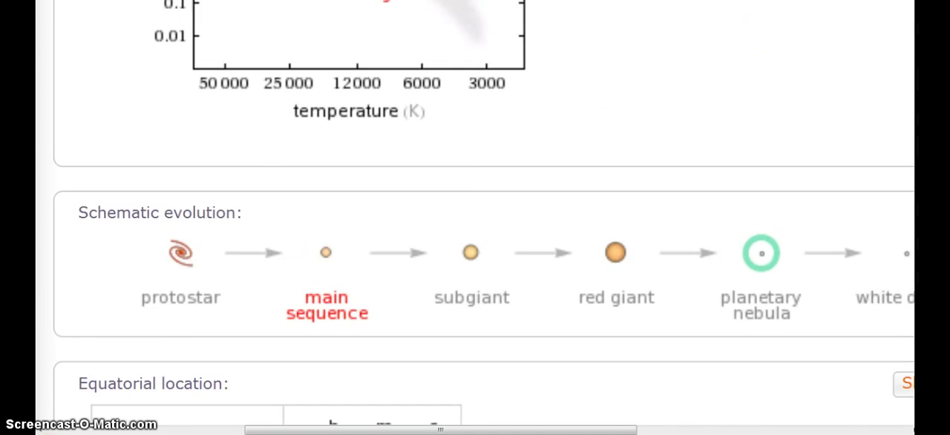
{"action": "scroll", "coordinate": [475, 223], "scroll_direction": "up", "scroll_amount": 3}
{"action": "scroll", "coordinate": [474, 223], "scroll_direction": "up", "scroll_amount": 2}
{"action": "scroll", "coordinate": [475, 223], "scroll_direction": "up", "scroll_amount": 2}
{"action": "scroll", "coordinate": [474, 223], "scroll_direction": "up", "scroll_amount": 3}
{"action": "scroll", "coordinate": [475, 222], "scroll_direction": "up", "scroll_amount": 3}
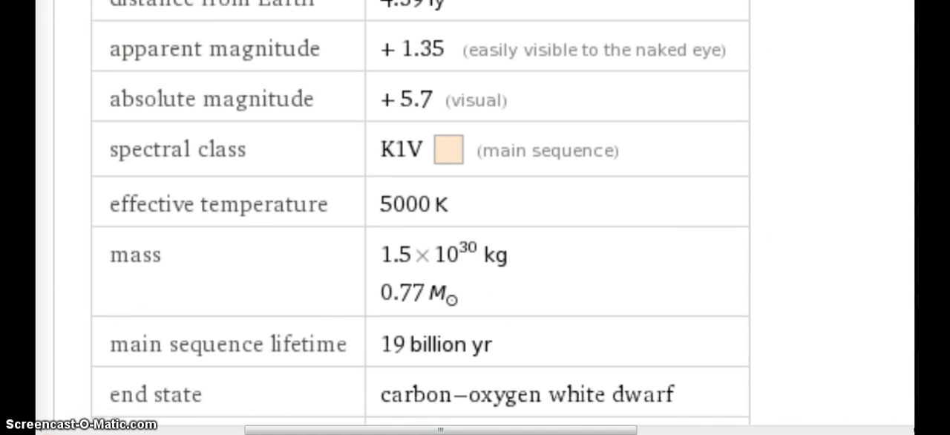
{"action": "scroll", "coordinate": [475, 223], "scroll_direction": "up", "scroll_amount": 3}
{"action": "scroll", "coordinate": [475, 222], "scroll_direction": "up", "scroll_amount": 1}
{"action": "scroll", "coordinate": [475, 222], "scroll_direction": "up", "scroll_amount": 1}
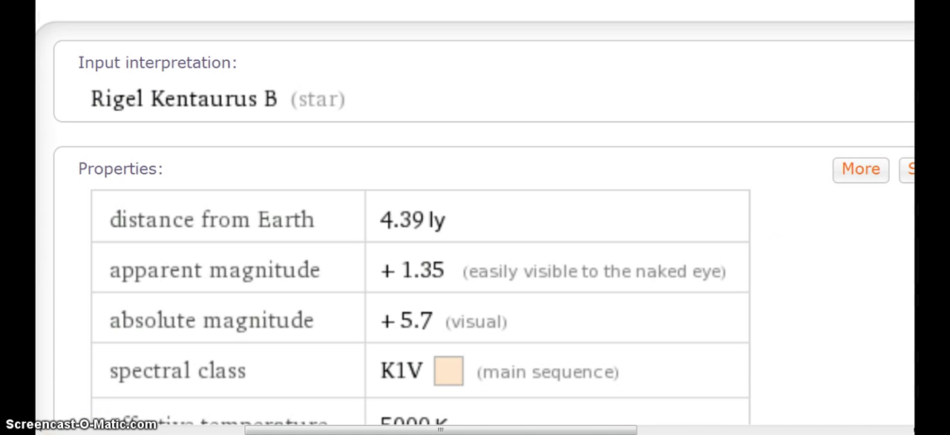
Show the Mars planet results from the Wolfram|Alpha query link.
{"action": "left_click", "coordinate": [111, 406]}
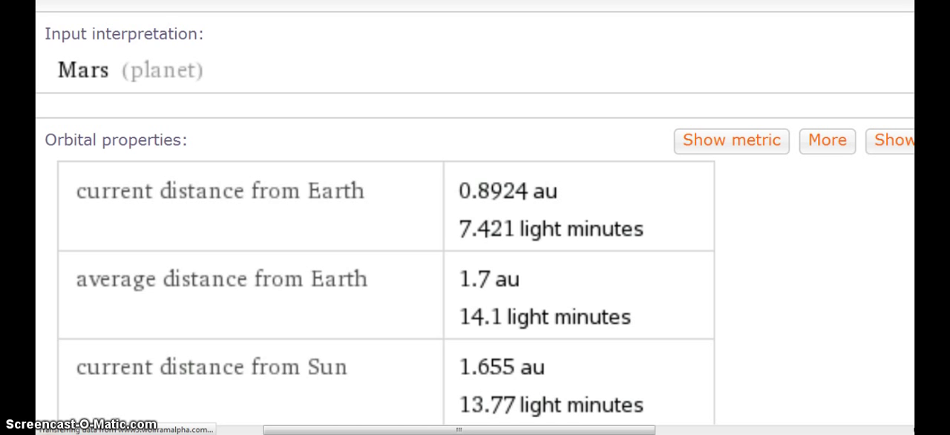
{"action": "scroll", "coordinate": [475, 222], "scroll_direction": "down", "scroll_amount": 2}
{"action": "scroll", "coordinate": [475, 222], "scroll_direction": "down", "scroll_amount": 2}
{"action": "scroll", "coordinate": [475, 222], "scroll_direction": "down", "scroll_amount": 2}
{"action": "scroll", "coordinate": [475, 223], "scroll_direction": "down", "scroll_amount": 2}
{"action": "scroll", "coordinate": [475, 222], "scroll_direction": "down", "scroll_amount": 2}
{"action": "scroll", "coordinate": [475, 222], "scroll_direction": "down", "scroll_amount": 2}
{"action": "scroll", "coordinate": [475, 223], "scroll_direction": "down", "scroll_amount": 2}
{"action": "scroll", "coordinate": [475, 223], "scroll_direction": "down", "scroll_amount": 2}
{"action": "scroll", "coordinate": [475, 223], "scroll_direction": "down", "scroll_amount": 2}
{"action": "scroll", "coordinate": [475, 222], "scroll_direction": "down", "scroll_amount": 2}
{"action": "scroll", "coordinate": [475, 222], "scroll_direction": "down", "scroll_amount": 2}
{"action": "scroll", "coordinate": [475, 222], "scroll_direction": "down", "scroll_amount": 2}
{"action": "scroll", "coordinate": [475, 223], "scroll_direction": "down", "scroll_amount": 2}
{"action": "scroll", "coordinate": [475, 223], "scroll_direction": "down", "scroll_amount": 2}
{"action": "scroll", "coordinate": [475, 222], "scroll_direction": "down", "scroll_amount": 1}
{"action": "scroll", "coordinate": [475, 222], "scroll_direction": "down", "scroll_amount": 1}
{"action": "scroll", "coordinate": [475, 222], "scroll_direction": "down", "scroll_amount": 2}
{"action": "scroll", "coordinate": [475, 222], "scroll_direction": "down", "scroll_amount": 2}
{"action": "scroll", "coordinate": [475, 223], "scroll_direction": "down", "scroll_amount": 2}
{"action": "scroll", "coordinate": [475, 222], "scroll_direction": "down", "scroll_amount": 1}
{"action": "scroll", "coordinate": [475, 222], "scroll_direction": "down", "scroll_amount": 1}
{"action": "scroll", "coordinate": [475, 222], "scroll_direction": "down", "scroll_amount": 1}
{"action": "scroll", "coordinate": [475, 222], "scroll_direction": "down", "scroll_amount": 1}
{"action": "scroll", "coordinate": [475, 223], "scroll_direction": "down", "scroll_amount": 1}
{"action": "scroll", "coordinate": [475, 223], "scroll_direction": "down", "scroll_amount": 1}
{"action": "scroll", "coordinate": [475, 223], "scroll_direction": "up", "scroll_amount": 3}
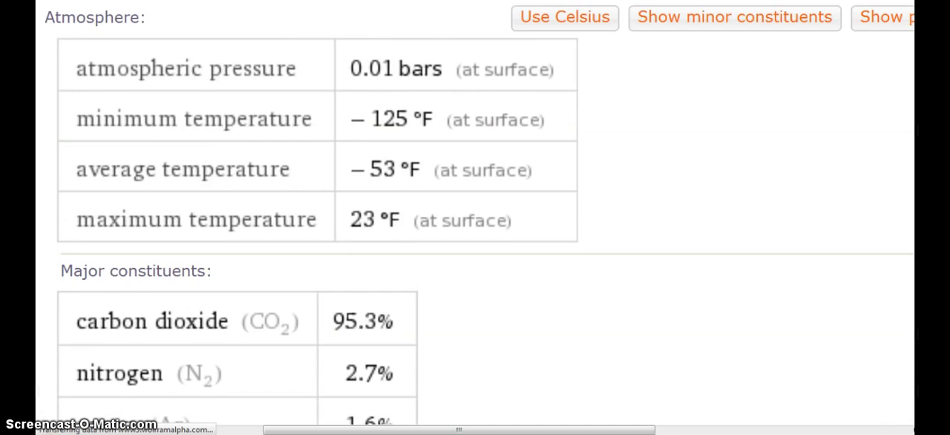
{"action": "scroll", "coordinate": [475, 223], "scroll_direction": "up", "scroll_amount": 5}
{"action": "scroll", "coordinate": [475, 223], "scroll_direction": "up", "scroll_amount": 4}
{"action": "scroll", "coordinate": [475, 222], "scroll_direction": "up", "scroll_amount": 2}
{"action": "scroll", "coordinate": [475, 222], "scroll_direction": "up", "scroll_amount": 2}
{"action": "scroll", "coordinate": [475, 222], "scroll_direction": "up", "scroll_amount": 1}
{"action": "scroll", "coordinate": [475, 223], "scroll_direction": "down", "scroll_amount": 1}
{"action": "scroll", "coordinate": [475, 222], "scroll_direction": "down", "scroll_amount": 1}
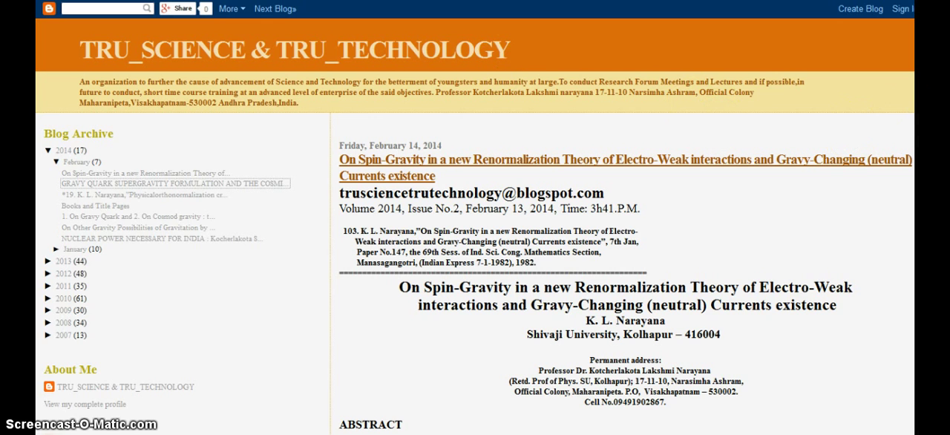
{"action": "scroll", "coordinate": [475, 222], "scroll_direction": "down", "scroll_amount": 2}
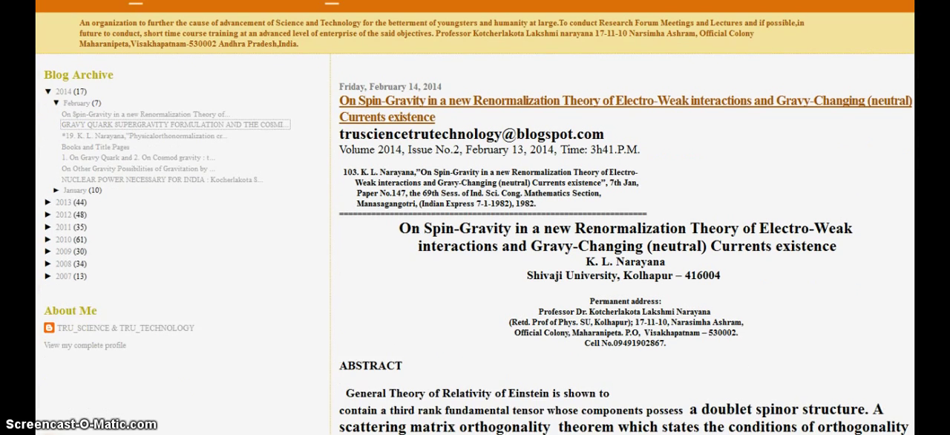
{"action": "scroll", "coordinate": [474, 222], "scroll_direction": "down", "scroll_amount": 3}
{"action": "scroll", "coordinate": [475, 222], "scroll_direction": "down", "scroll_amount": 2}
{"action": "scroll", "coordinate": [475, 222], "scroll_direction": "down", "scroll_amount": 1}
{"action": "scroll", "coordinate": [475, 222], "scroll_direction": "down", "scroll_amount": 1}
{"action": "scroll", "coordinate": [475, 222], "scroll_direction": "down", "scroll_amount": 1}
{"action": "scroll", "coordinate": [474, 222], "scroll_direction": "down", "scroll_amount": 1}
{"action": "scroll", "coordinate": [475, 223], "scroll_direction": "down", "scroll_amount": 1}
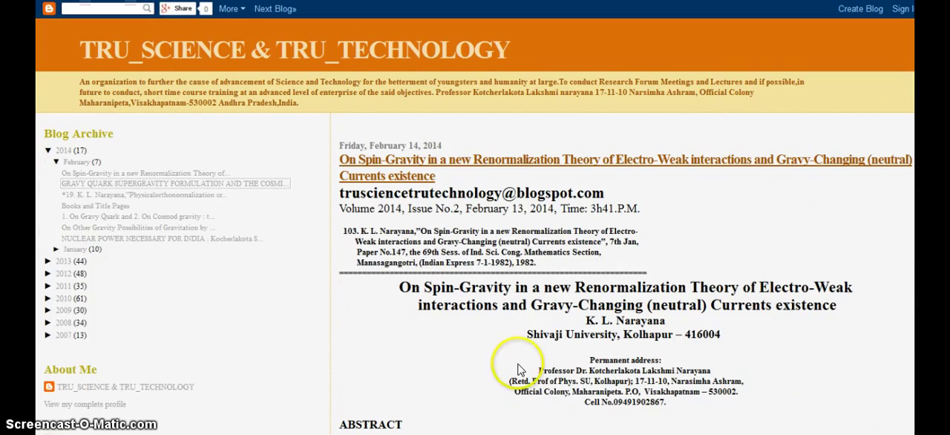
Open the Betelgeuse article and zoom in on the Betelgeuse-beside-Sun illustration.
{"action": "left_click", "coordinate": [483, 380]}
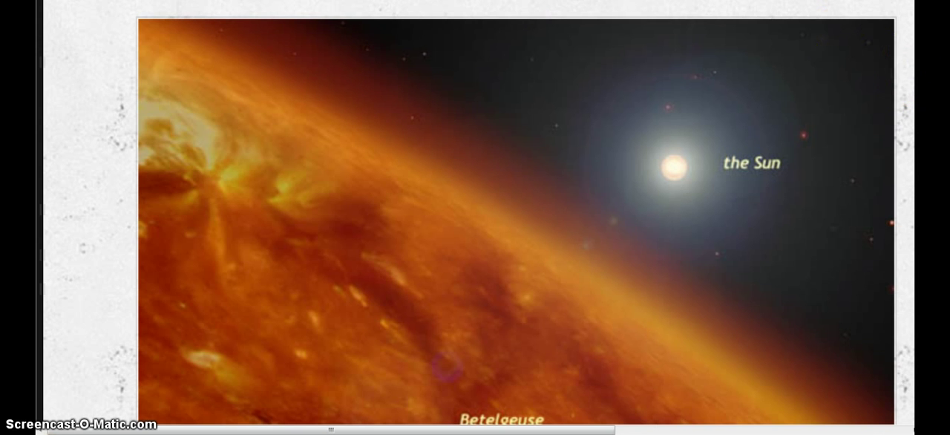
{"action": "scroll", "coordinate": [474, 222], "scroll_direction": "down", "scroll_amount": 3}
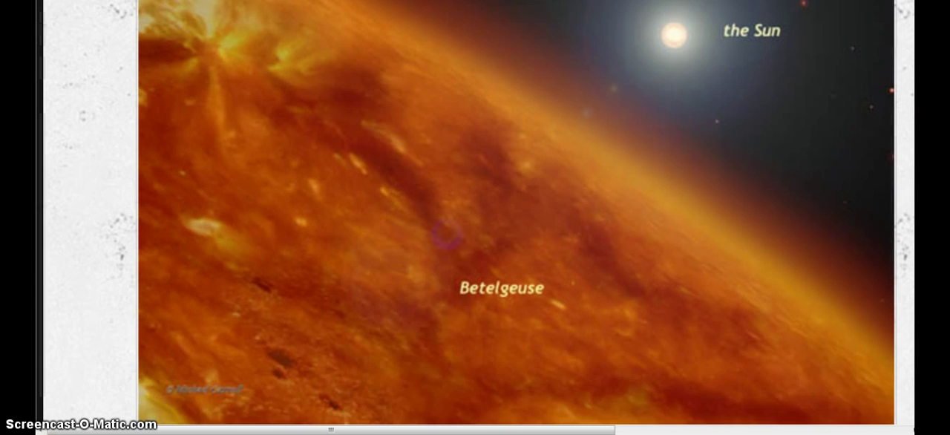
{"action": "scroll", "coordinate": [475, 223], "scroll_direction": "up", "scroll_amount": 2}
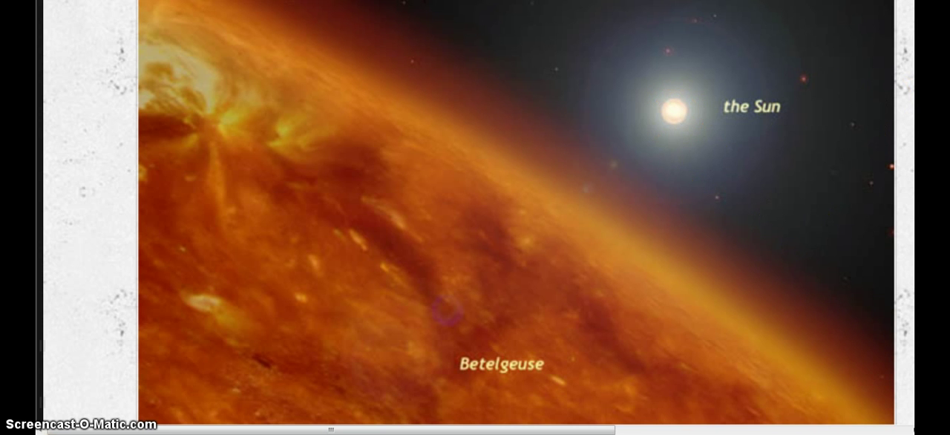
{"action": "scroll", "coordinate": [447, 312], "scroll_direction": "down", "scroll_amount": 3}
{"action": "scroll", "coordinate": [448, 100], "scroll_direction": "up", "scroll_amount": 1}
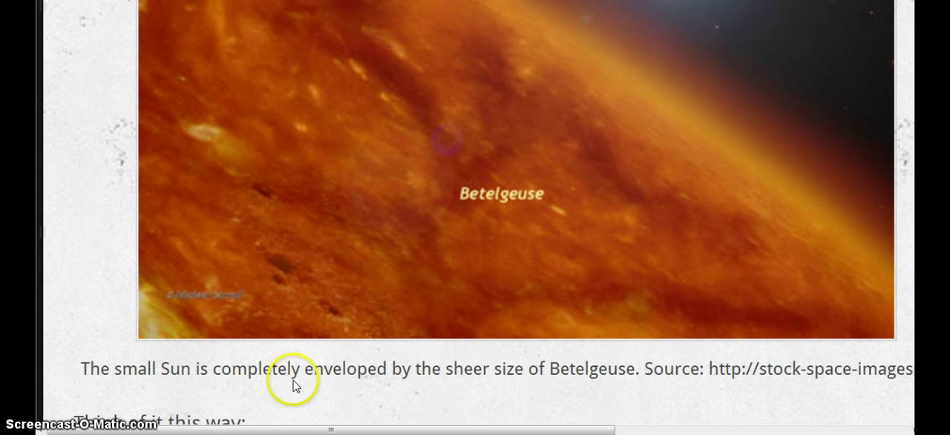
{"action": "left_click_drag", "start_coordinate": [295, 429], "coordinate": [395, 428]}
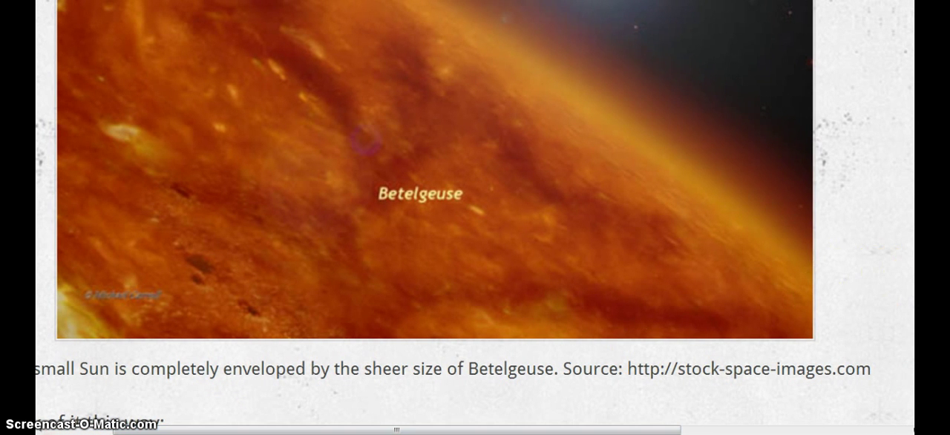
{"action": "scroll", "coordinate": [475, 222], "scroll_direction": "up", "scroll_amount": 5}
{"action": "scroll", "coordinate": [475, 222], "scroll_direction": "up", "scroll_amount": 3}
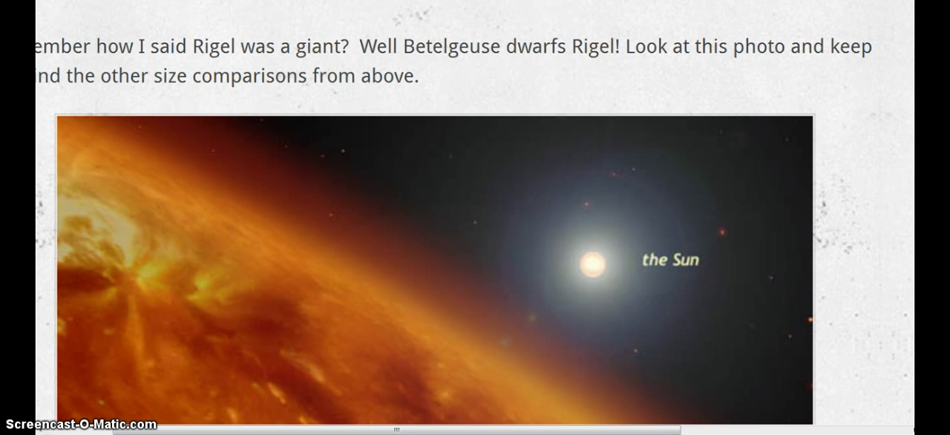
{"action": "left_click_drag", "start_coordinate": [326, 429], "coordinate": [284, 431]}
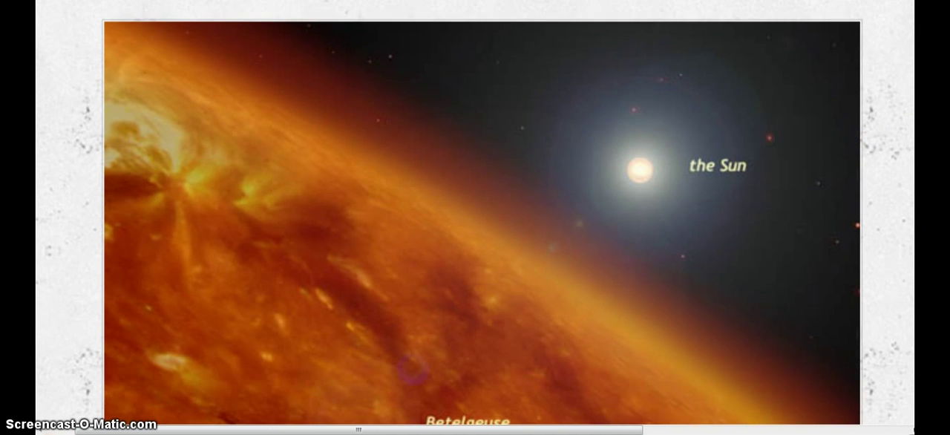
{"action": "scroll", "coordinate": [475, 223], "scroll_direction": "down", "scroll_amount": 2}
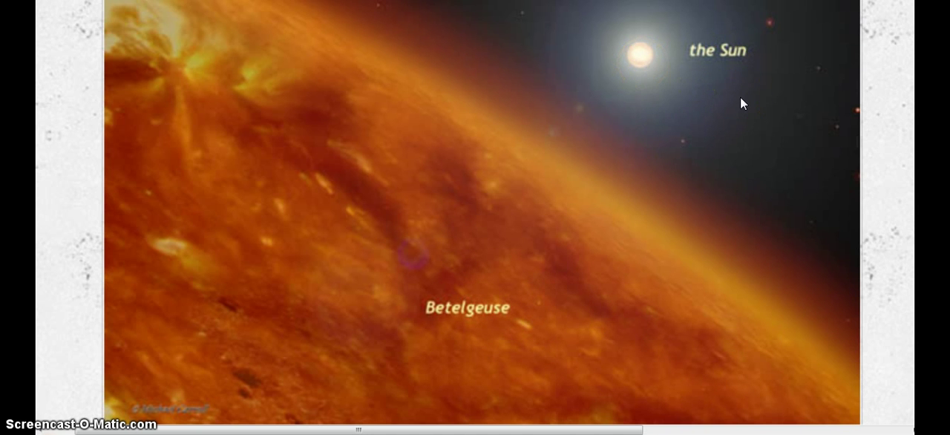
{"action": "key", "text": "ctrl+plus"}
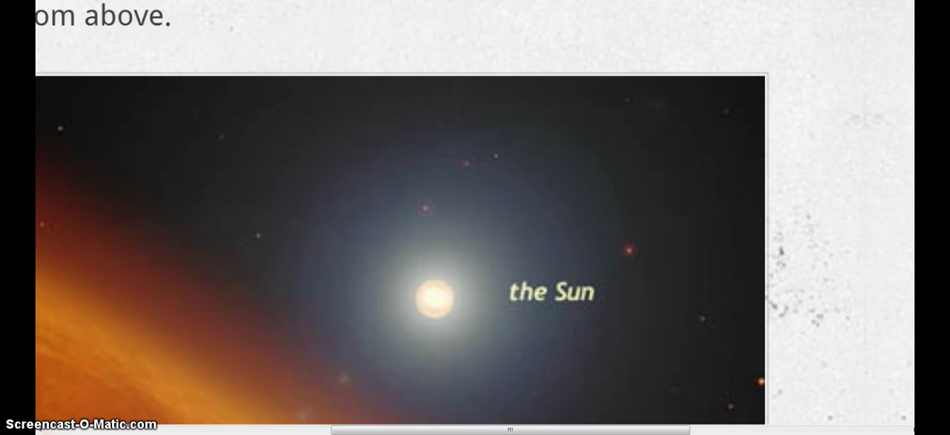
{"action": "scroll", "coordinate": [475, 222], "scroll_direction": "down", "scroll_amount": 1}
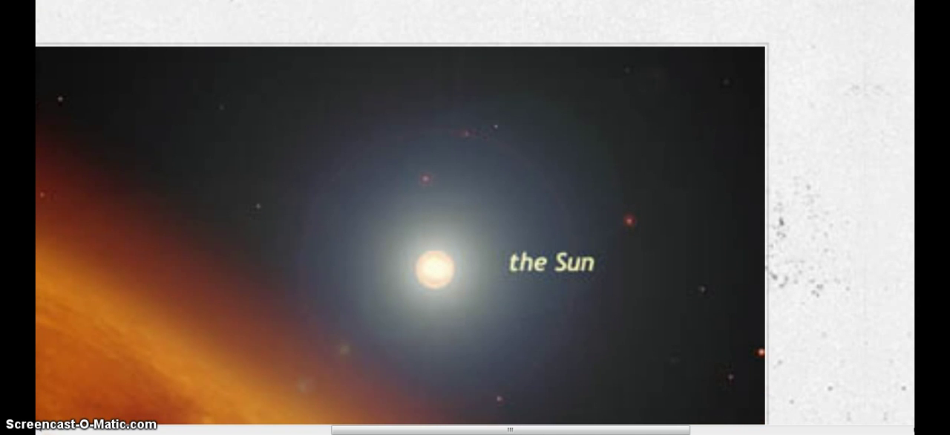